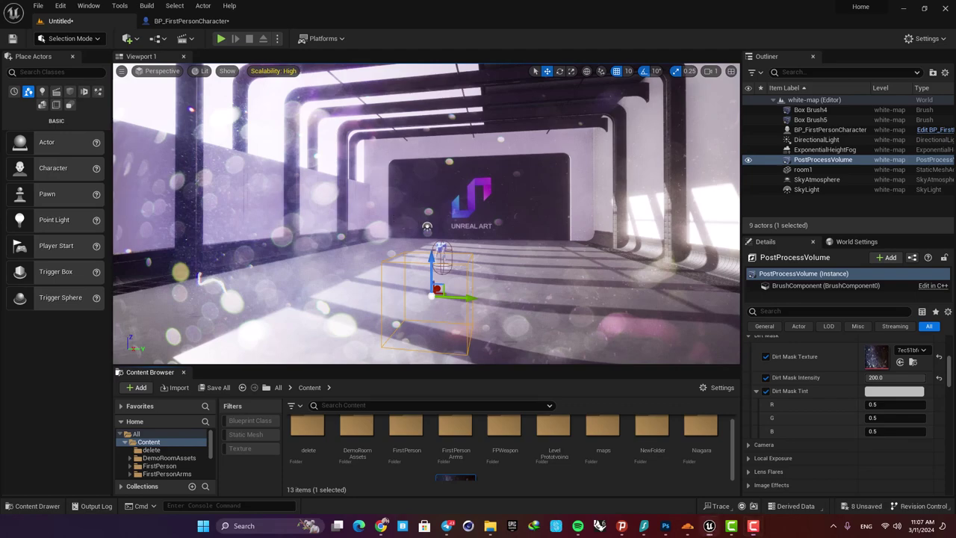
Look around the room to examine the lens dirt effect from different viewing angles.
key(a)
right_drag(427, 213, 500, 214)
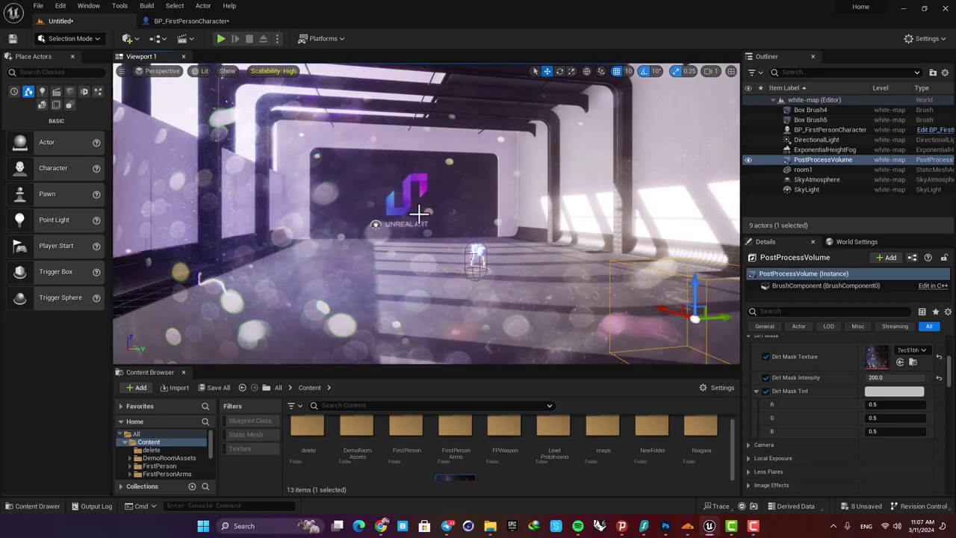
right_drag(419, 214, 445, 208)
key(d)
key(a)
key(w)
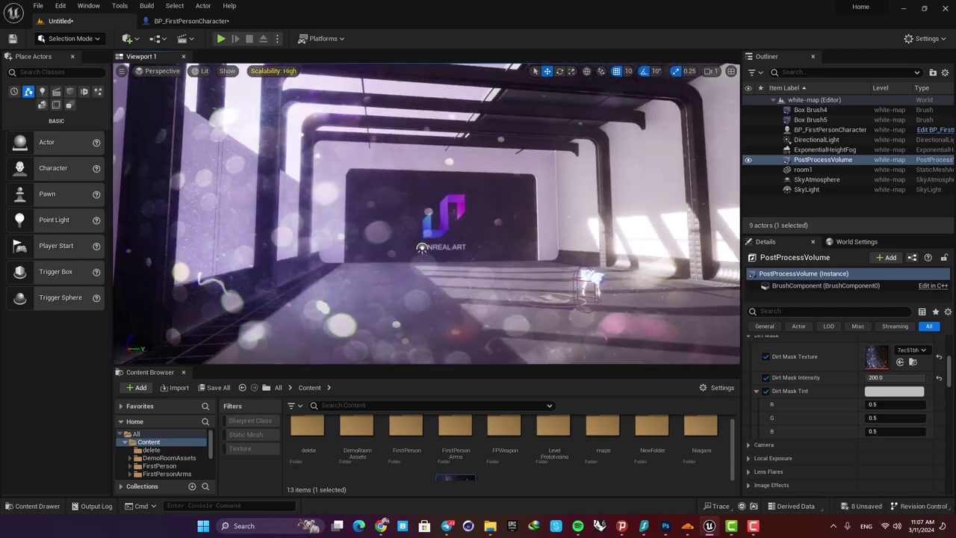
right_drag(422, 248, 417, 243)
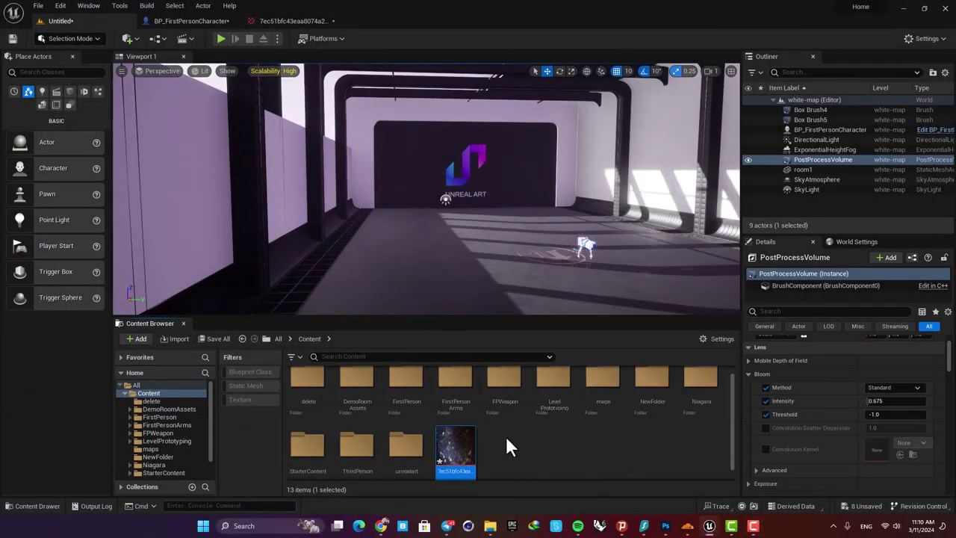
Inspect the dirt mask texture asset and its Pinterest source page with similar images, and return to the level.
scroll(505, 447, down, 1)
double_click(455, 447)
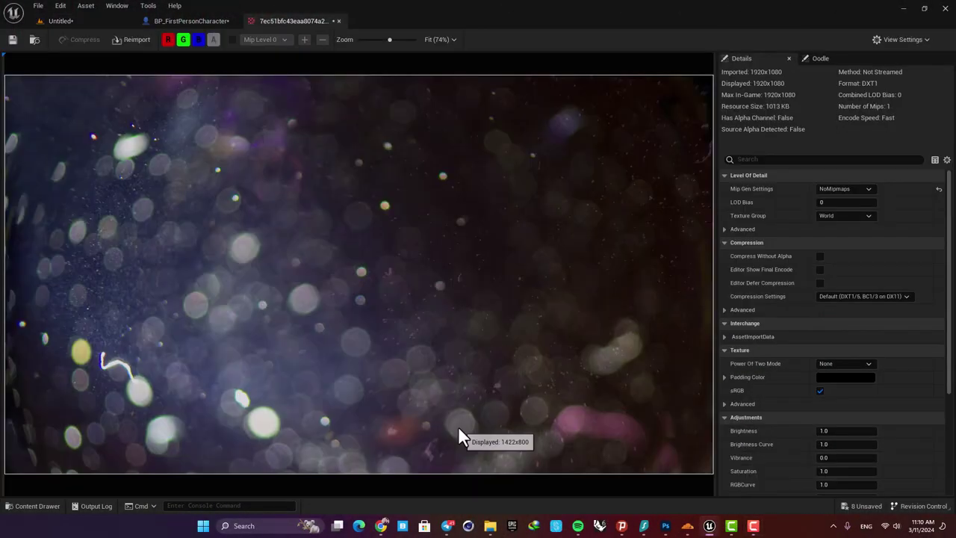
key(alt+Tab)
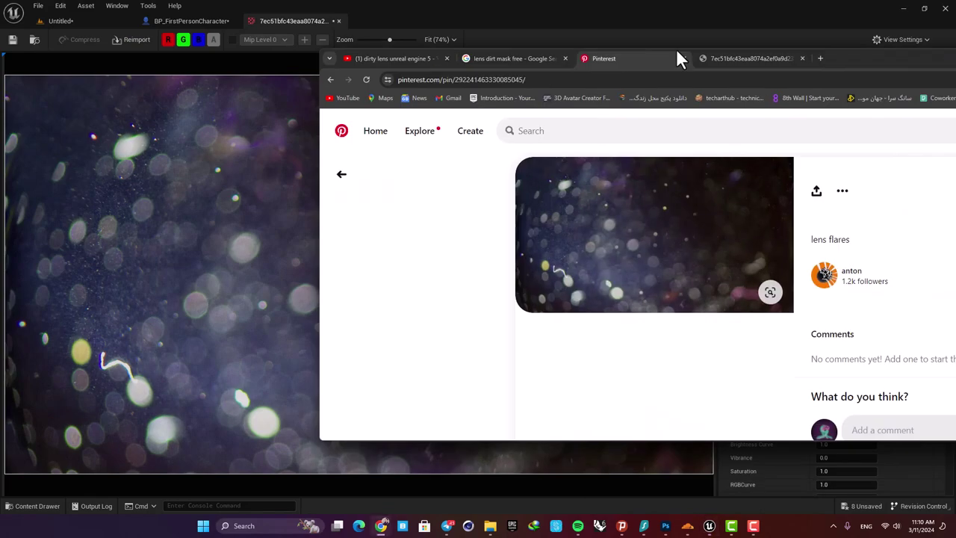
drag(679, 57, 493, 85)
double_click(659, 82)
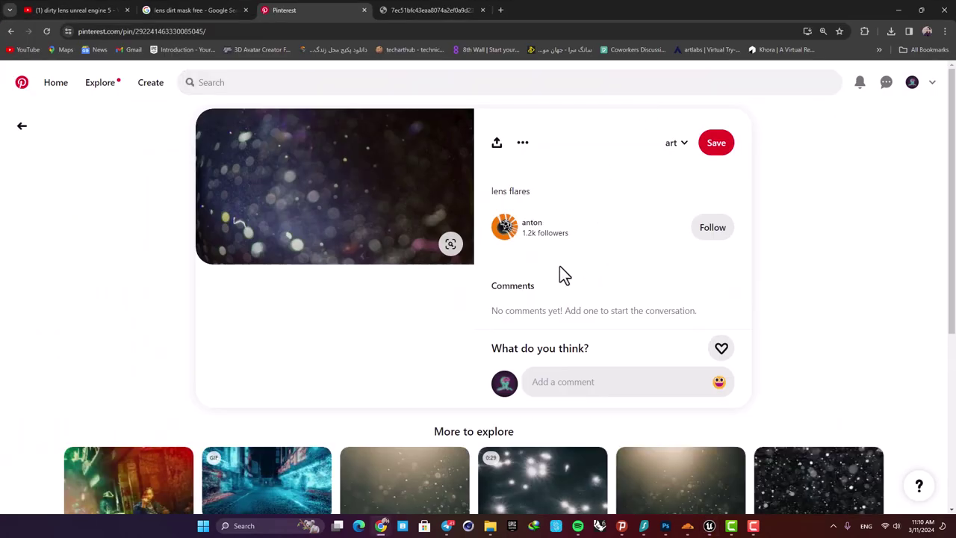
scroll(113, 199, down, 3)
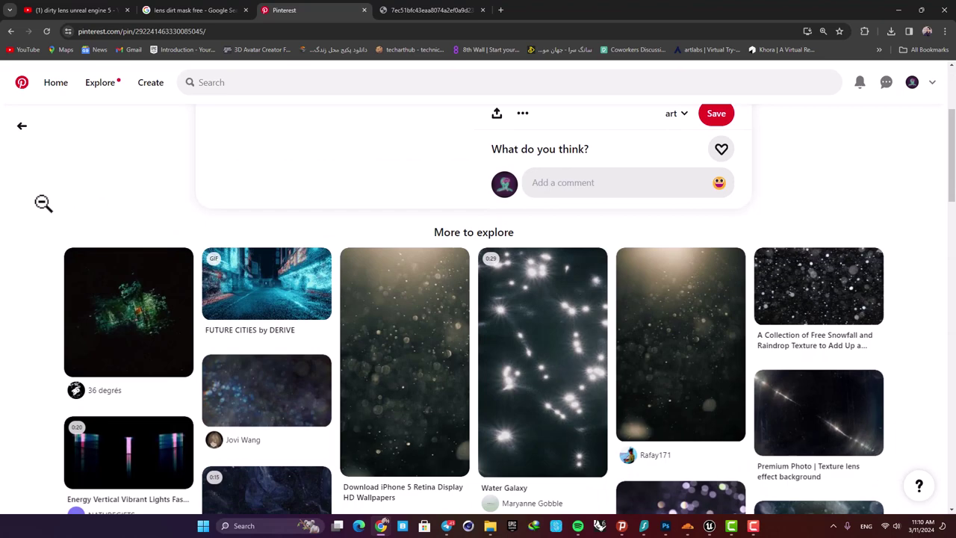
scroll(37, 209, down, 5)
scroll(35, 210, down, 1)
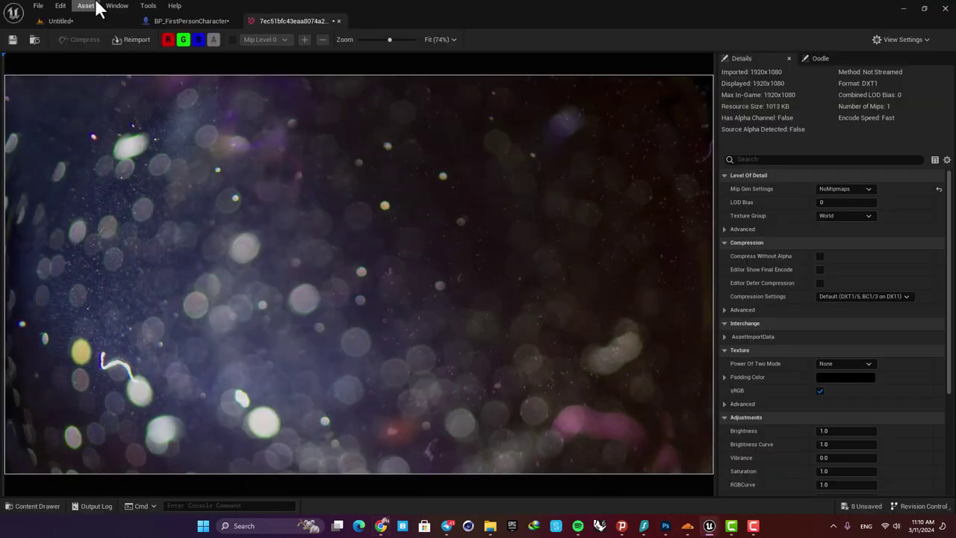
click(71, 20)
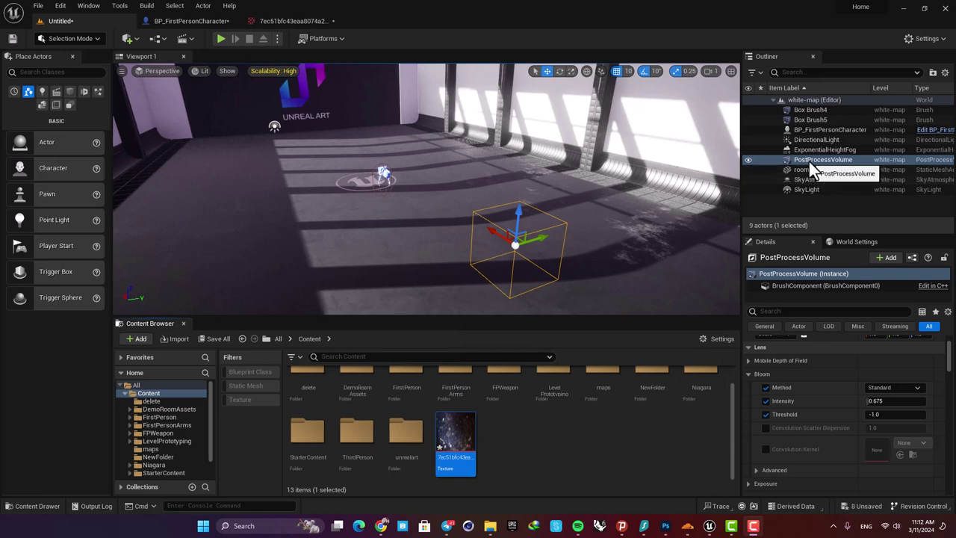
Add a second Post Process Volume to the room and enable its Infinite Extent (Unbound) setting.
click(36, 72)
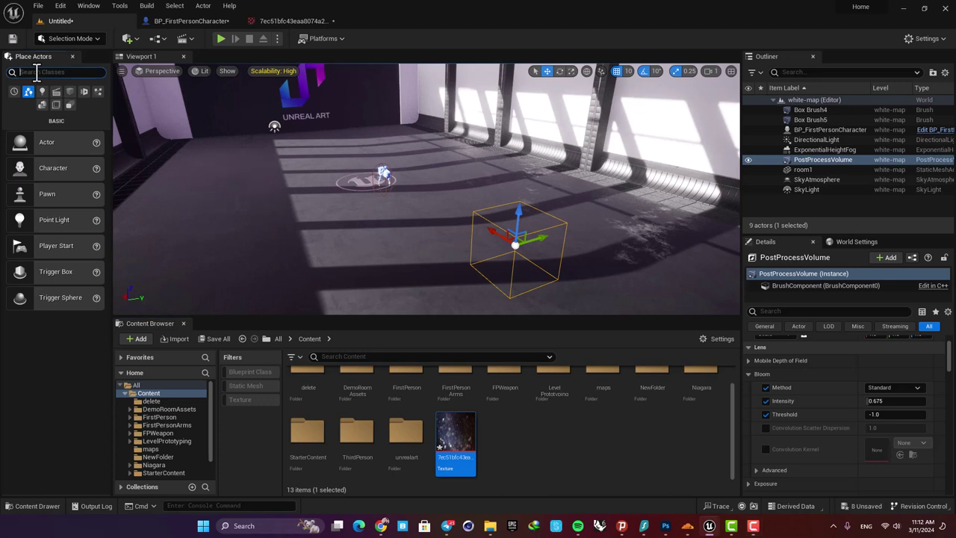
text(post)
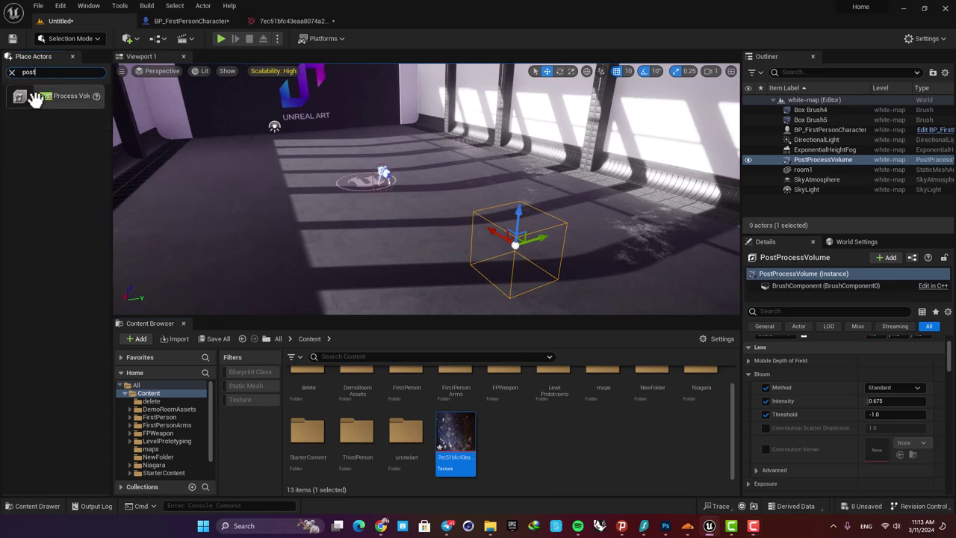
drag(36, 98, 301, 232)
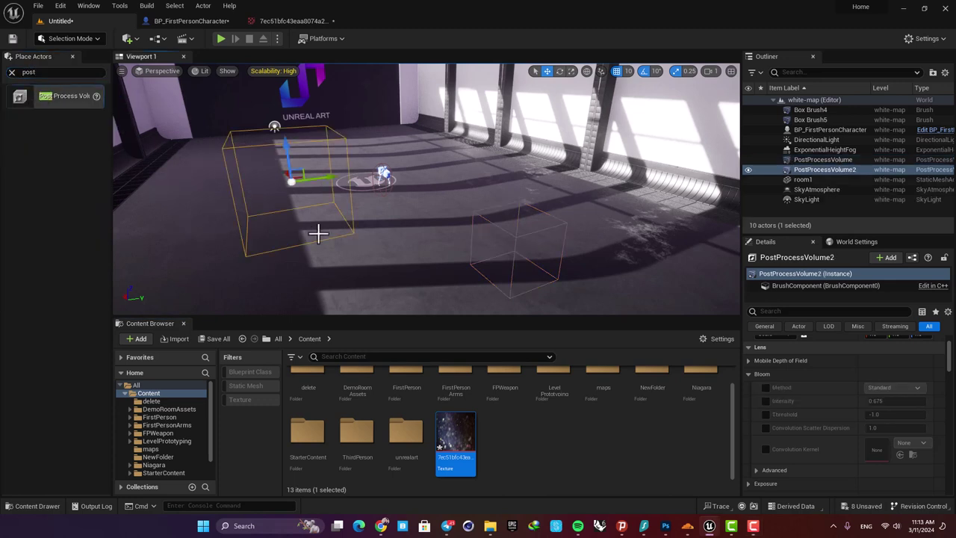
click(769, 313)
text(infin)
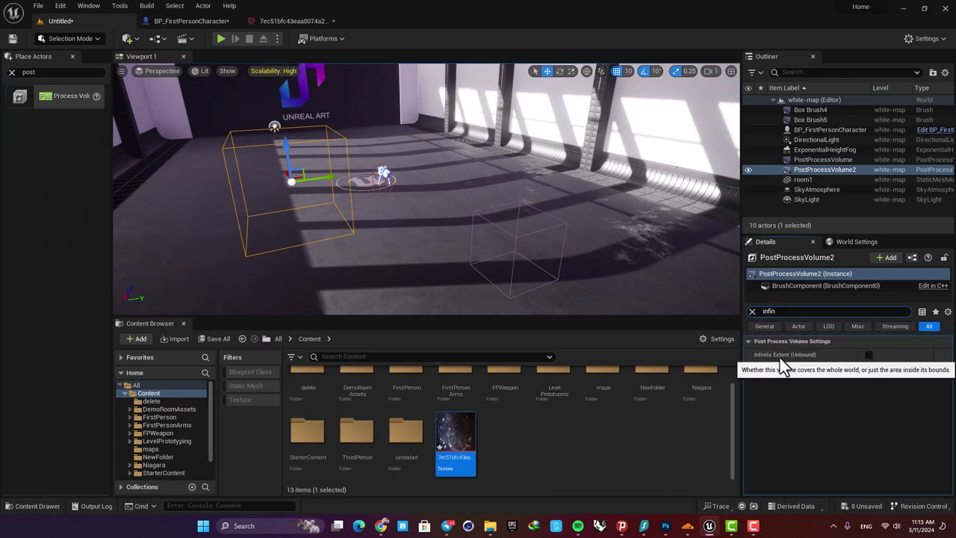
click(869, 355)
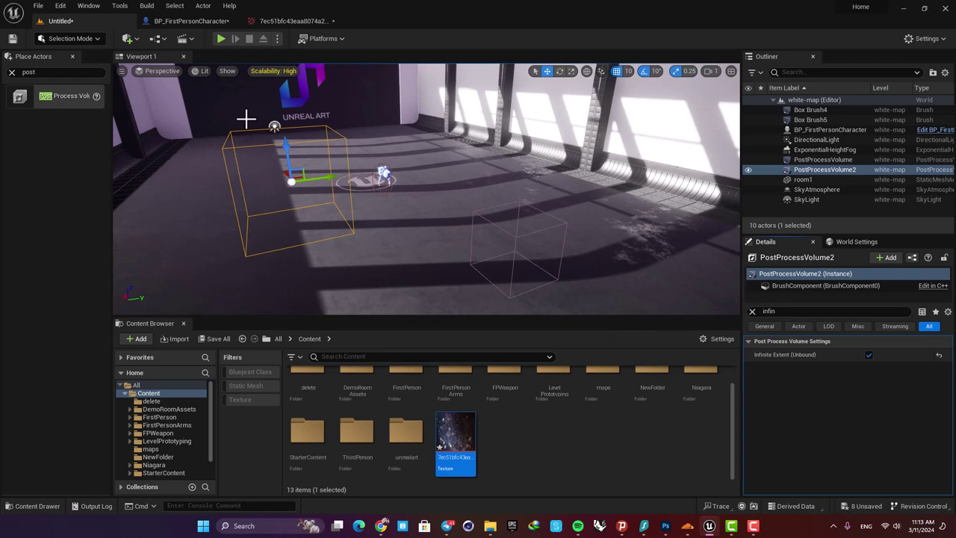
Try scaling the second Post Process Volume with Infinite Extent turned off, and delete that volume.
click(870, 355)
key(f)
key(r)
drag(442, 184, 489, 184)
right_drag(489, 184, 598, 198)
right_drag(381, 206, 386, 209)
drag(401, 207, 351, 233)
key(Delete)
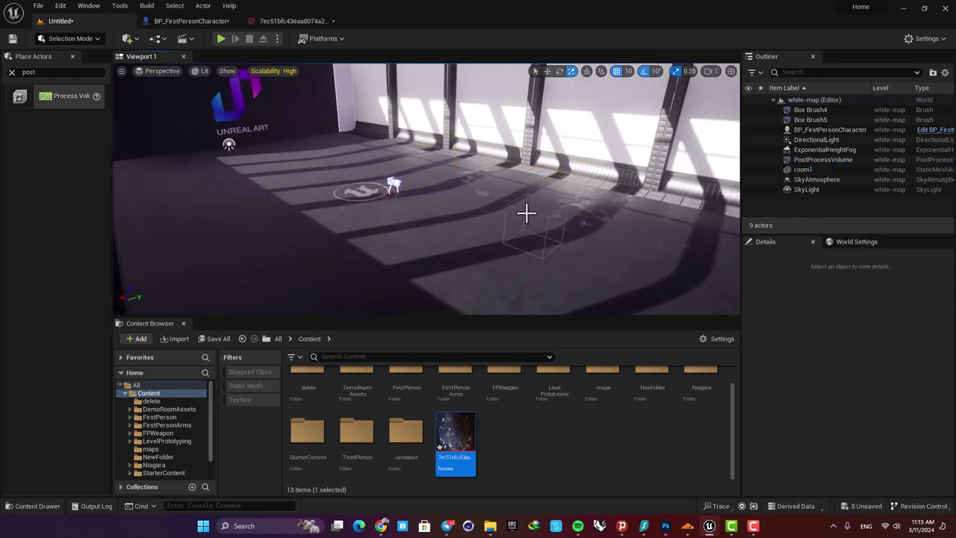
right_drag(525, 211, 470, 216)
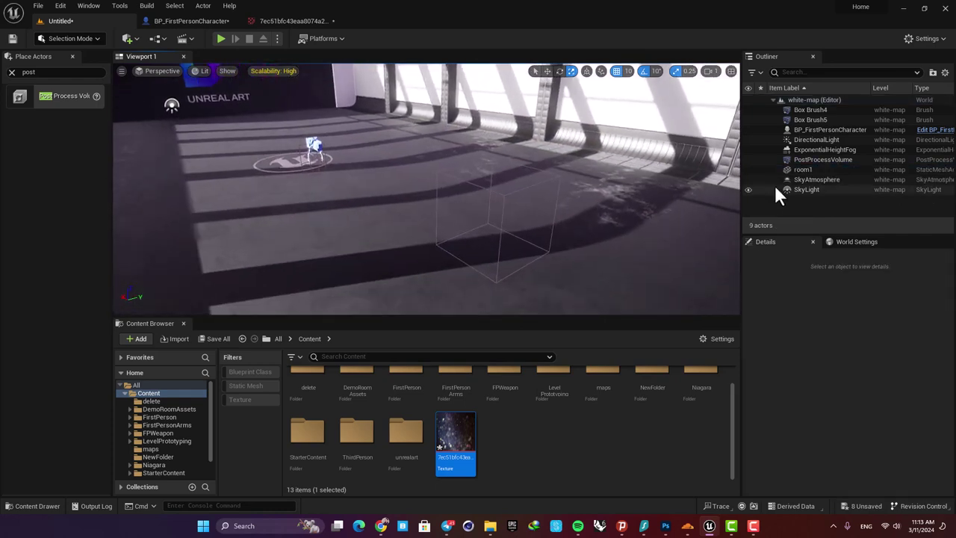
Select the original PostProcessVolume and check its Infinite Extent (Unbound) setting.
click(814, 158)
click(776, 311)
text(infin)
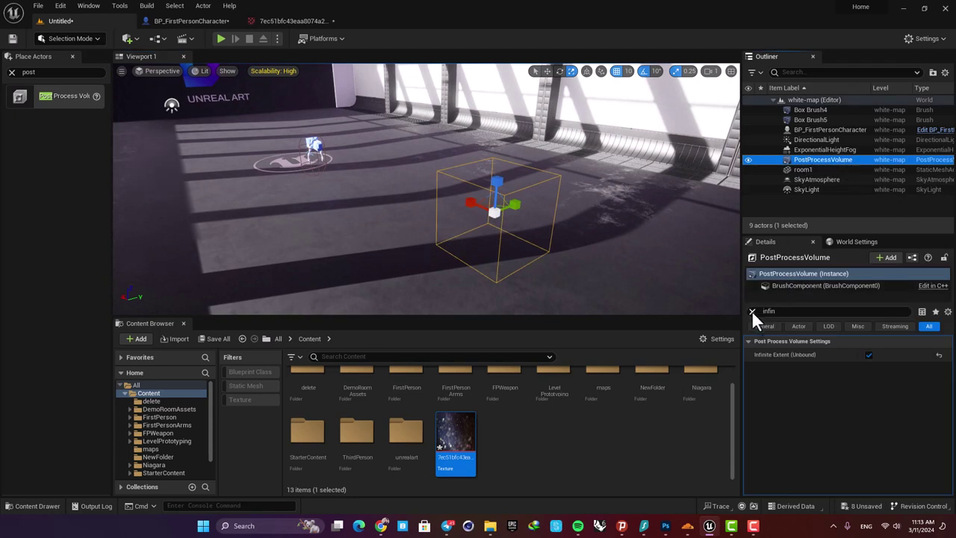
click(752, 312)
Enable Dirt Mask Texture on the PostProcessVolume and assign the imported bokeh texture from the Content folder.
scroll(792, 410, down, 1)
scroll(796, 411, down, 1)
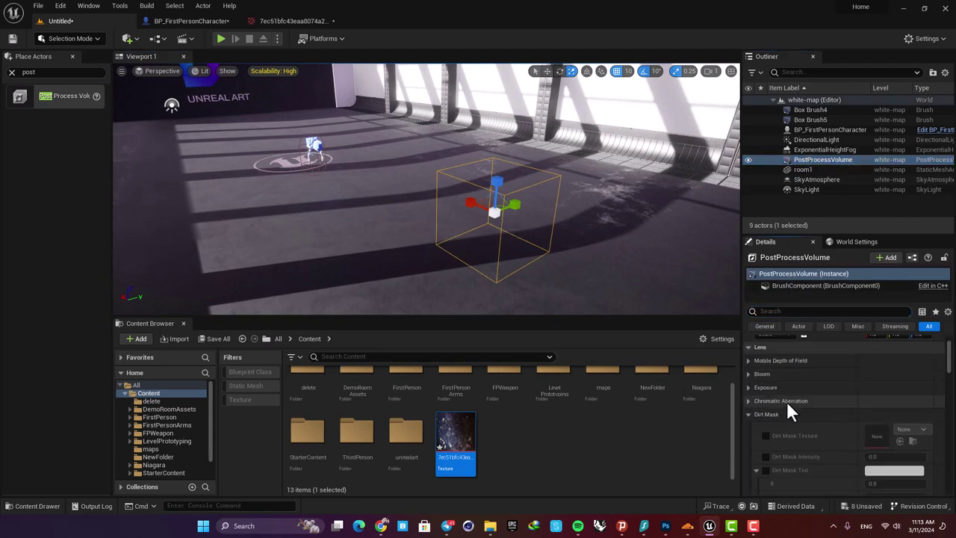
scroll(770, 423, down, 2)
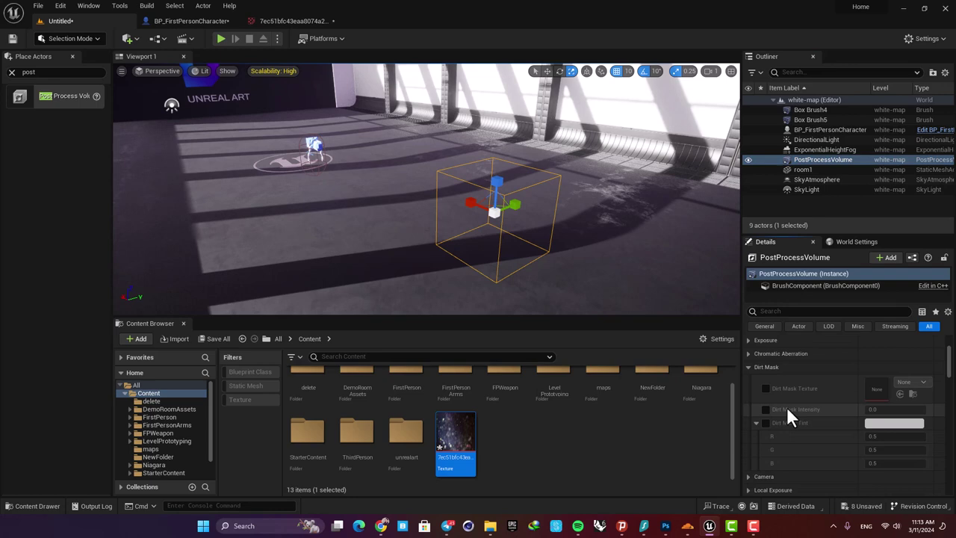
click(766, 389)
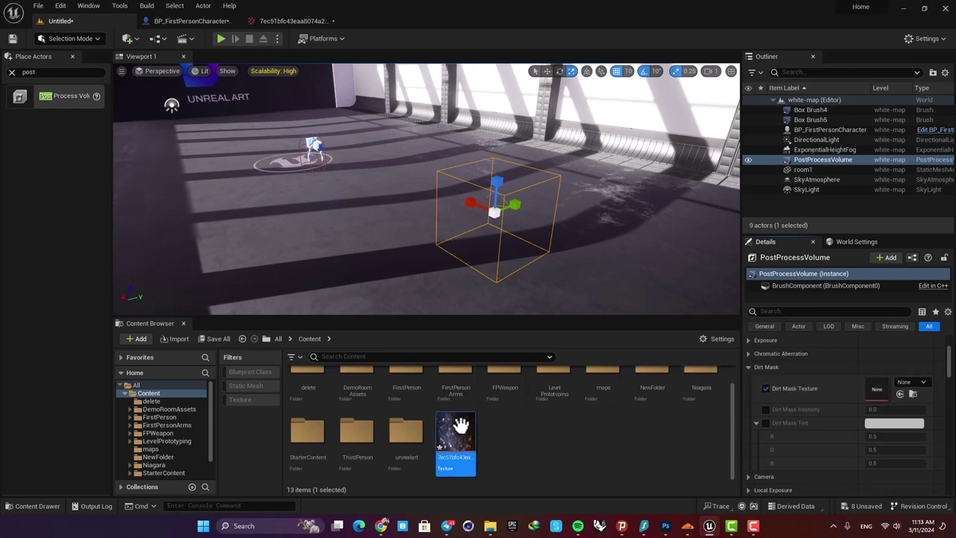
drag(451, 427, 870, 392)
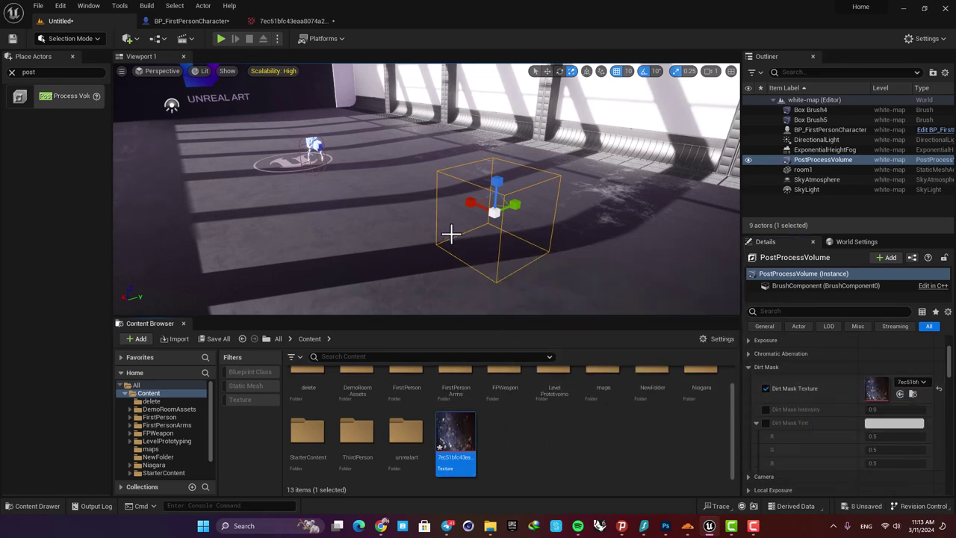
Enable Dirt Mask Intensity, set it to 500, and enlarge the viewport to view the effect.
mouse_move(450, 232)
right_down()
mouse_move(451, 217)
mouse_move(450, 227)
right_up()
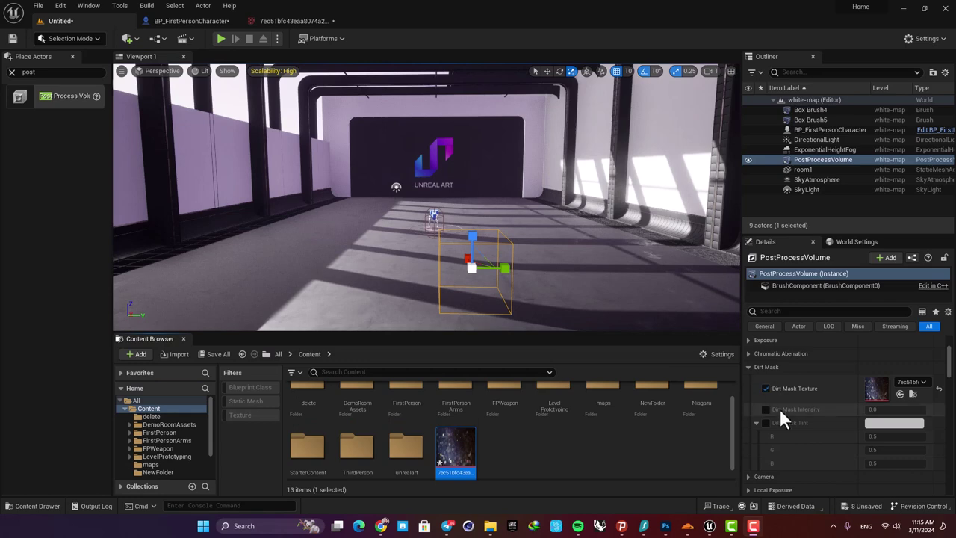
click(766, 409)
click(888, 409)
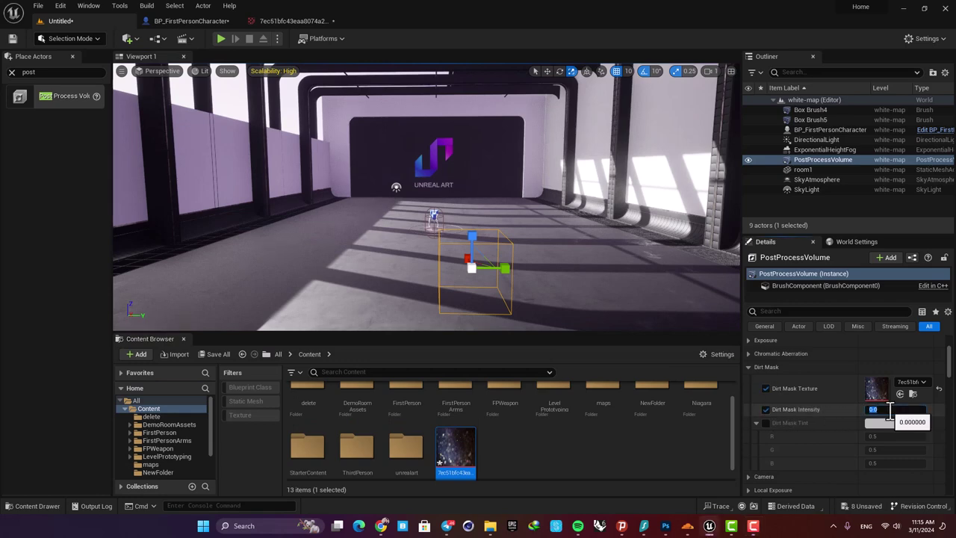
text(500)
key(Return)
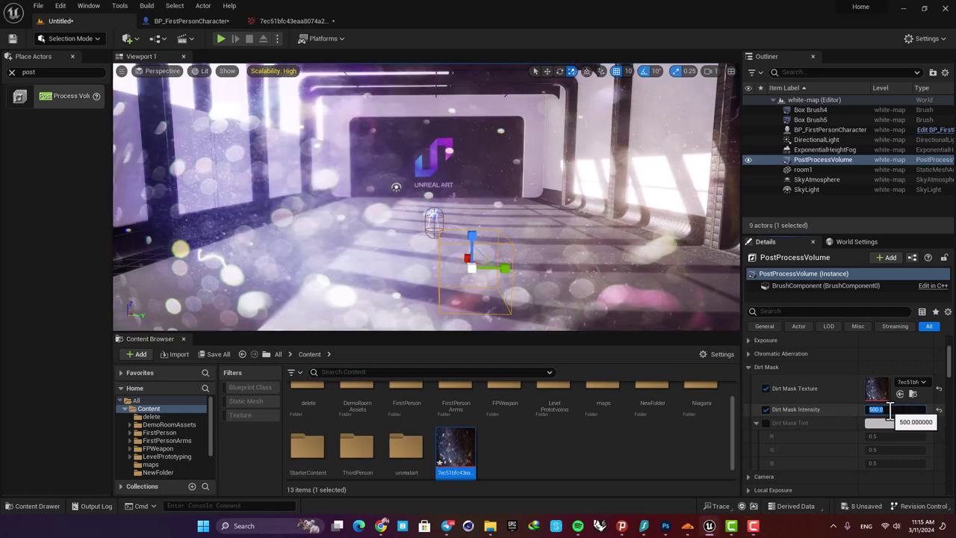
mouse_move(459, 243)
right_down()
mouse_move(448, 232)
mouse_move(459, 242)
right_up()
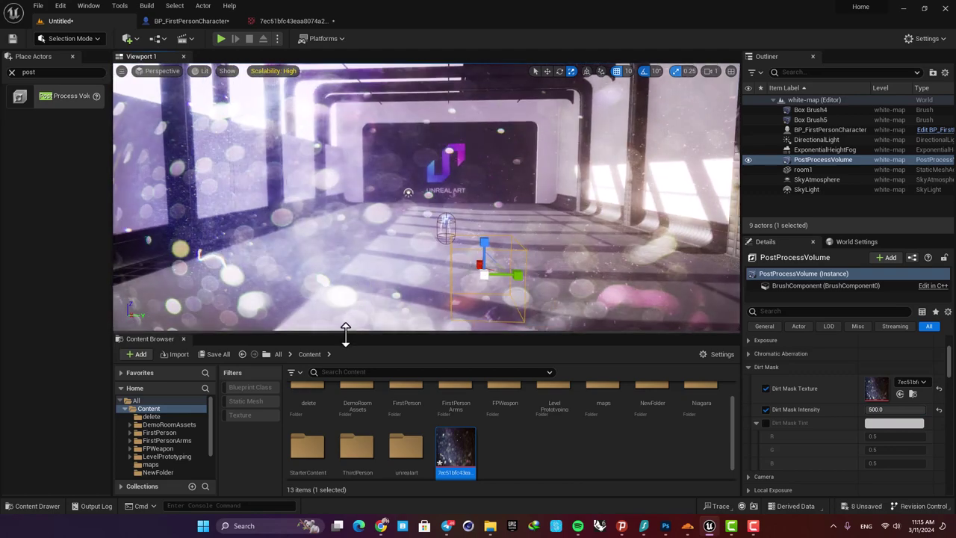
drag(346, 334, 336, 392)
right_drag(373, 291, 291, 277)
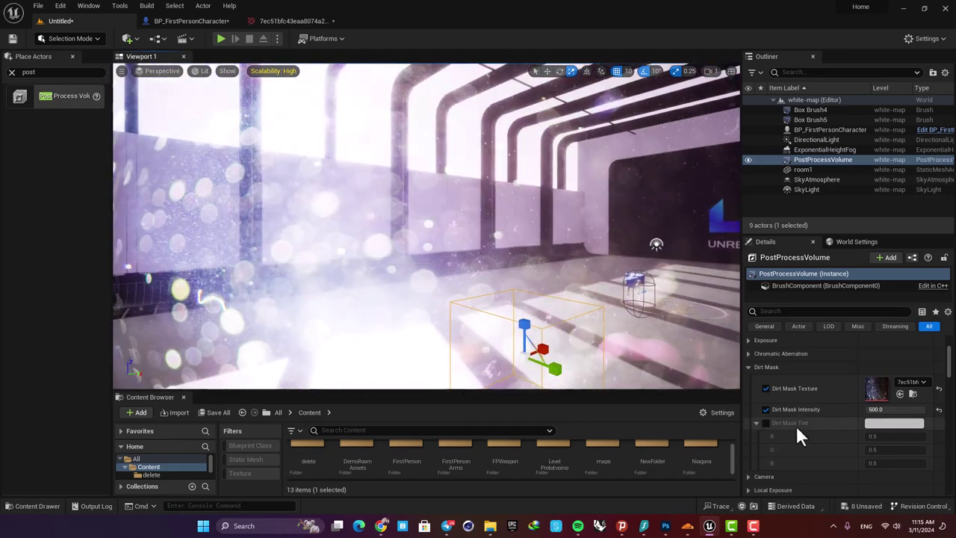
Try a Dirt Mask Intensity of 100, set it to 200, and view the room from the opposite direction.
mouse_move(906, 409)
mouse_down()
mouse_move(889, 409)
mouse_move(912, 409)
mouse_up()
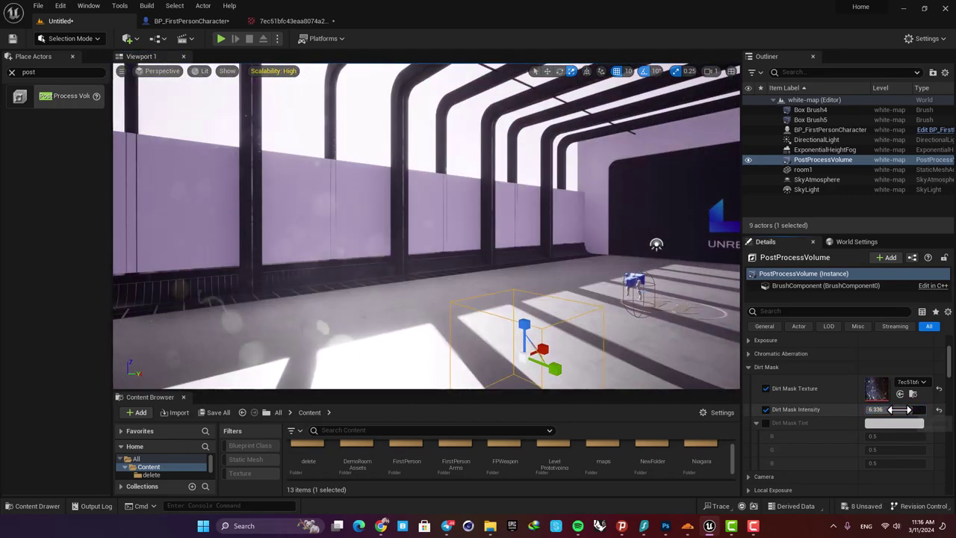
click(902, 410)
text(100)
key(Return)
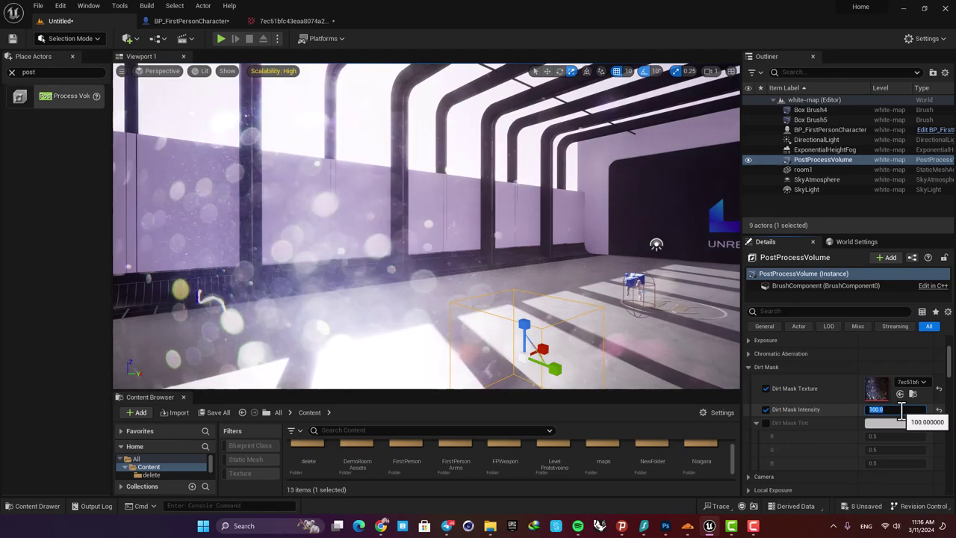
text(200)
key(Return)
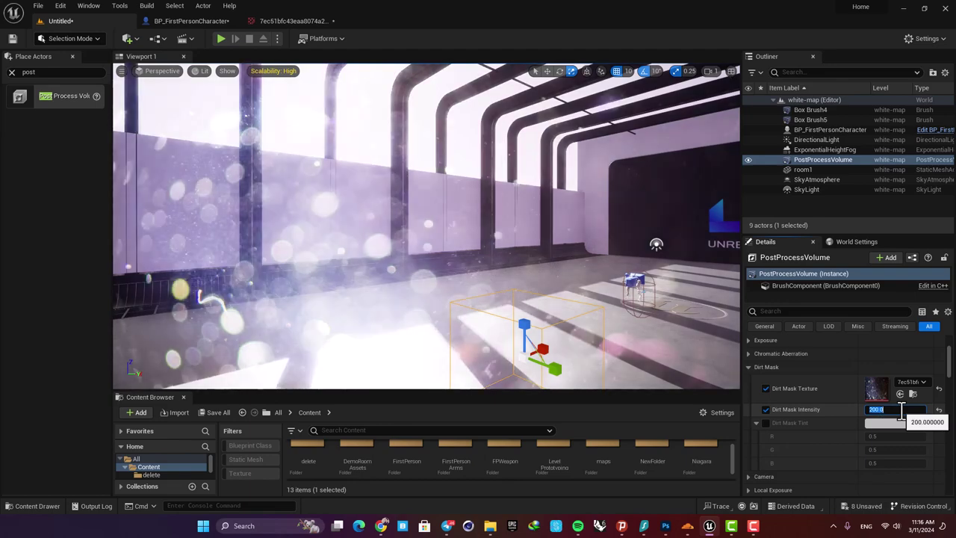
right_drag(568, 284, 254, 280)
right_drag(523, 231, 493, 228)
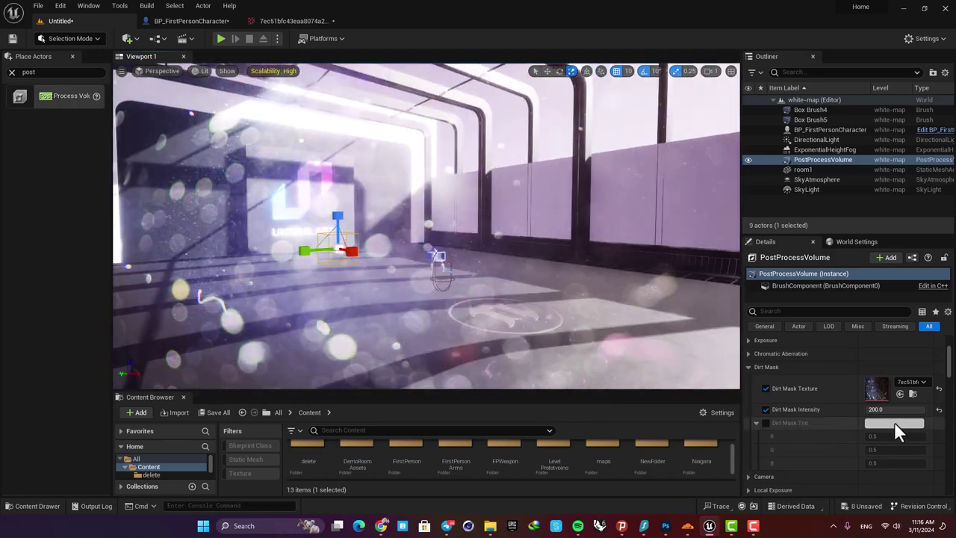
Try a slightly greenish Dirt Mask Tint in the color picker and discard the color change.
click(874, 425)
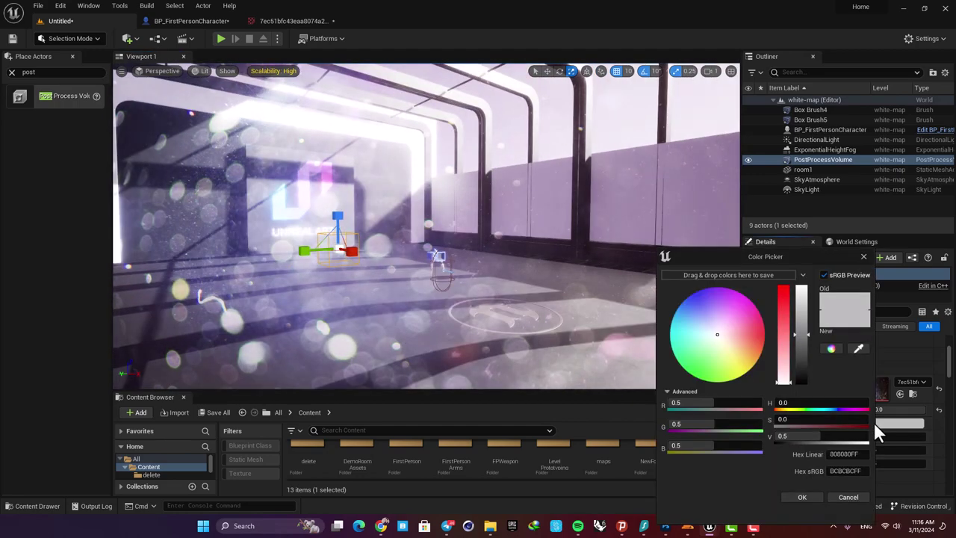
drag(726, 343, 691, 304)
click(714, 335)
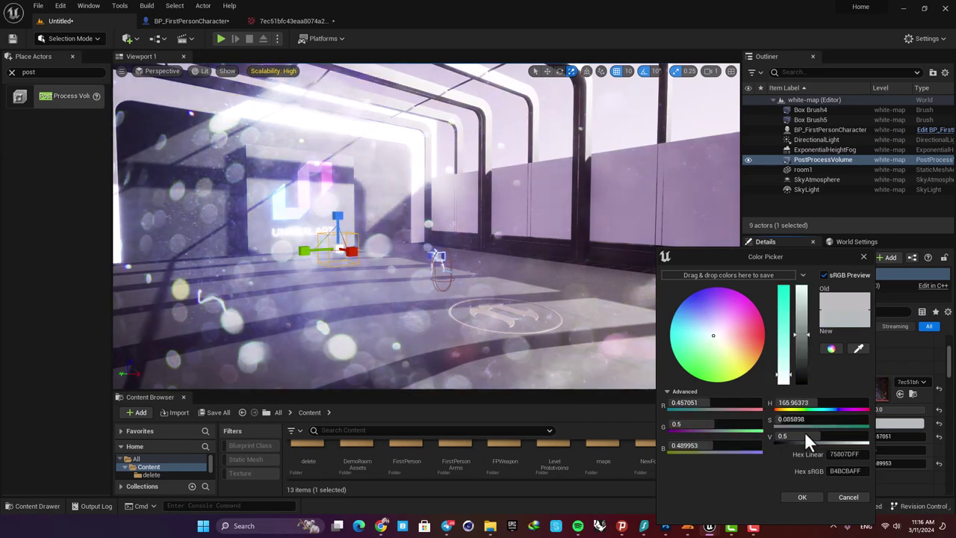
click(835, 497)
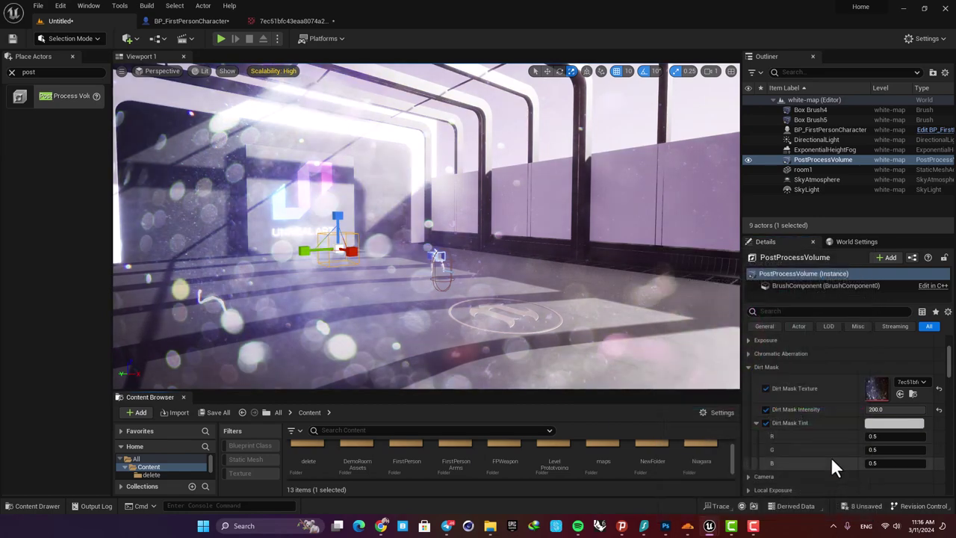
Examine the lens dirt effect from other angles and review the volume's Bloom settings.
mouse_move(719, 380)
right_down()
mouse_move(810, 380)
mouse_move(802, 366)
mouse_move(664, 373)
mouse_move(718, 379)
right_up()
scroll(810, 419, up, 5)
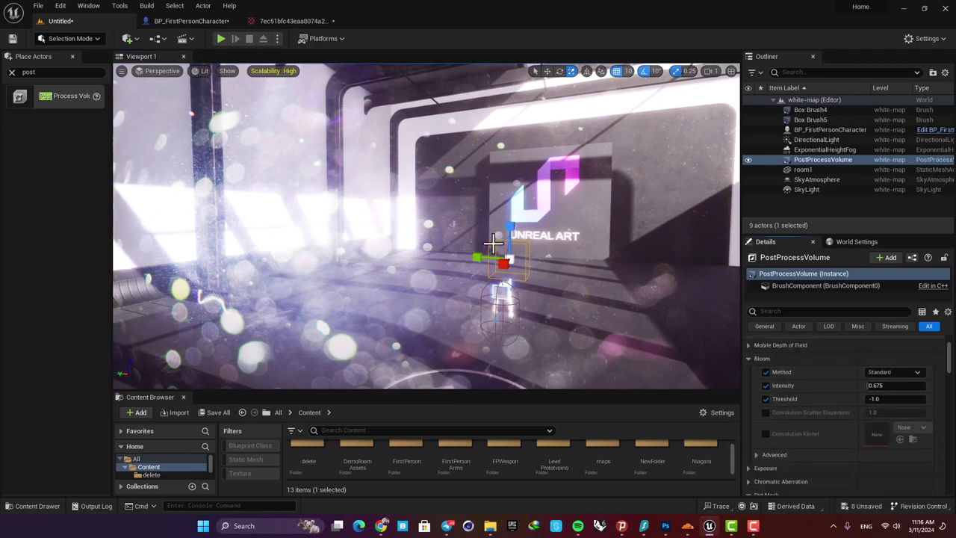
right_drag(493, 244, 572, 245)
right_drag(442, 213, 415, 194)
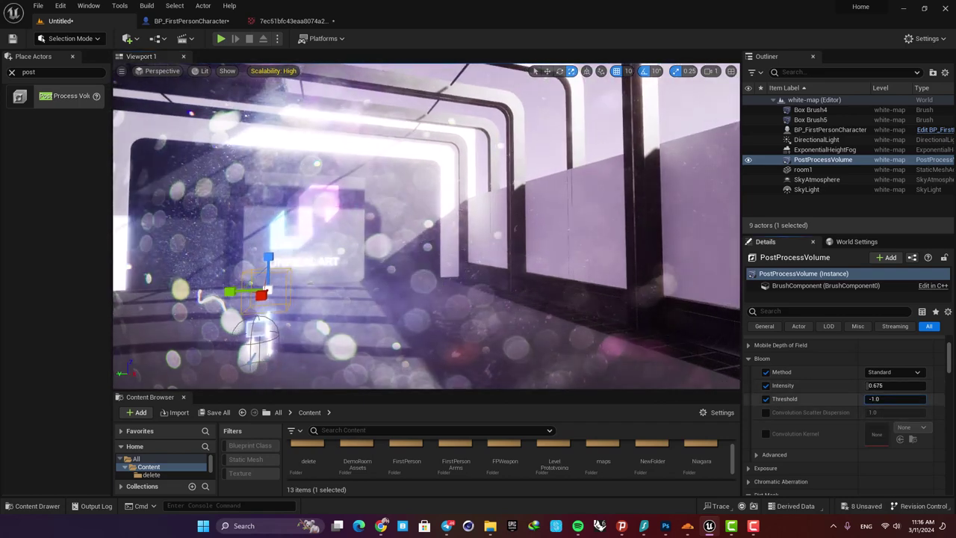
Raise the volume's Bloom Threshold to 6.2 and check the lens dirt from other angles in the room.
drag(878, 398, 915, 398)
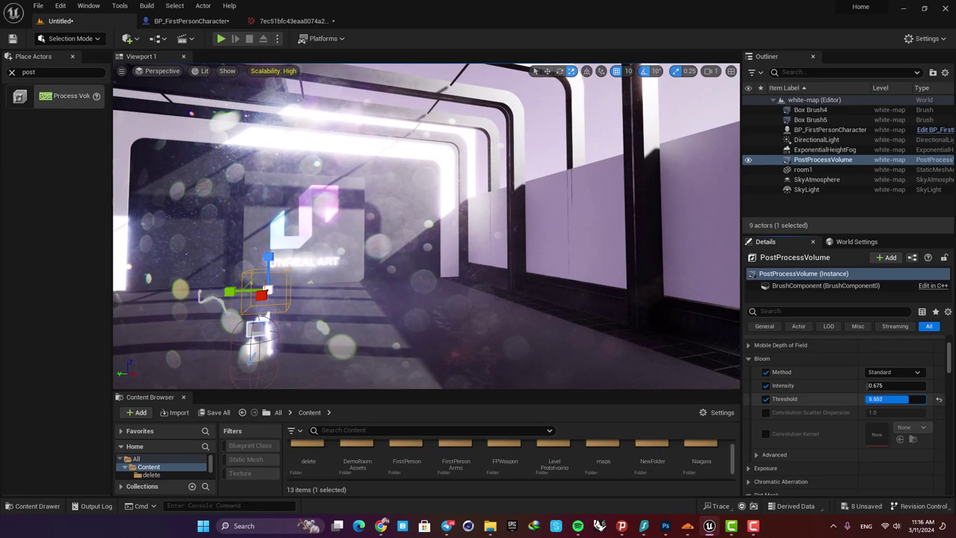
right_drag(412, 258, 586, 277)
right_drag(388, 251, 242, 252)
right_drag(419, 254, 388, 237)
right_drag(736, 342, 714, 344)
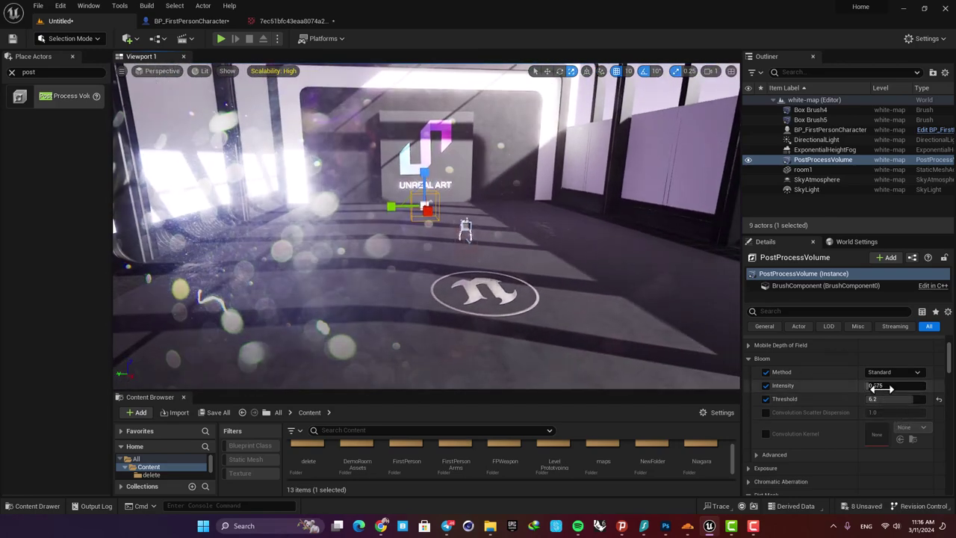
Increase the volume's Bloom Intensity to about 2.72 and check the lens dirt around the room and near the character.
drag(882, 386, 881, 385)
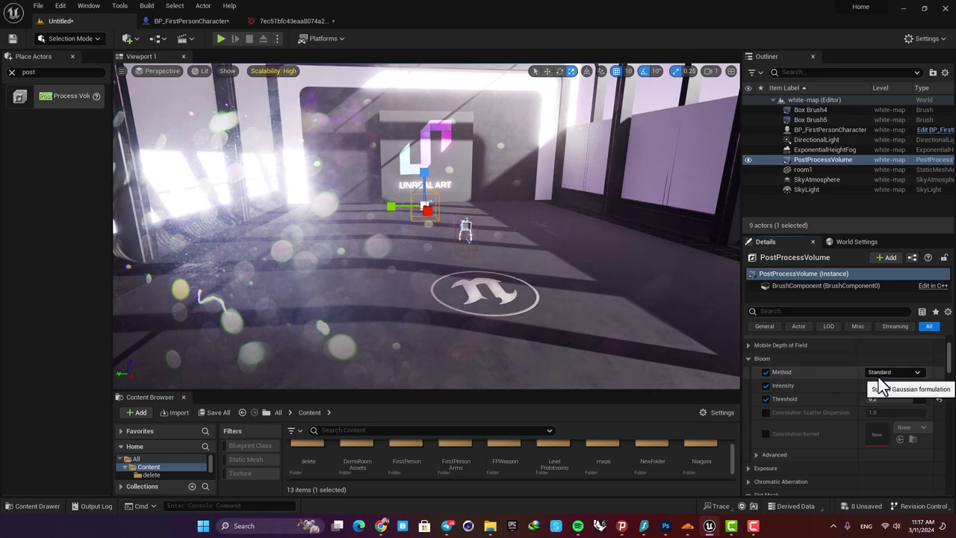
right_drag(658, 313, 710, 291)
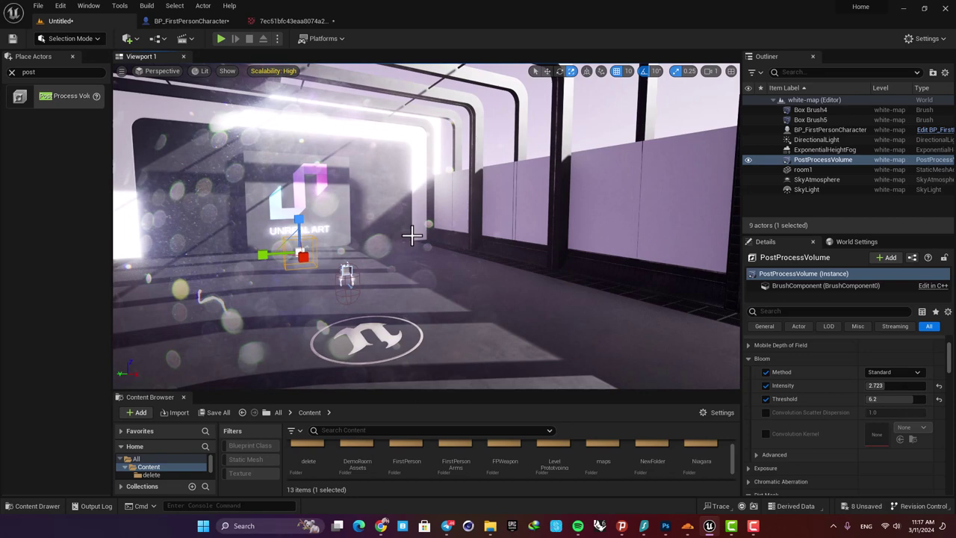
drag(537, 288, 498, 337)
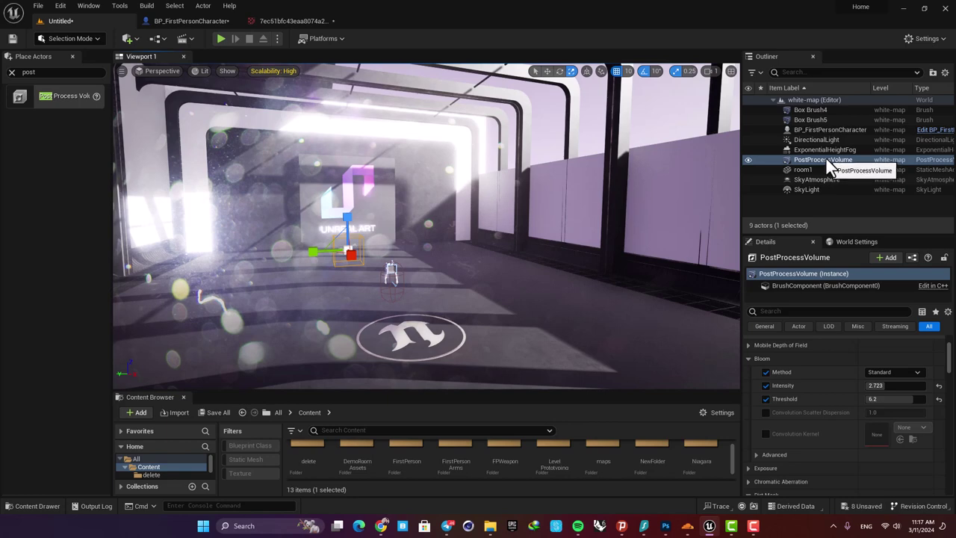
right_drag(439, 258, 508, 295)
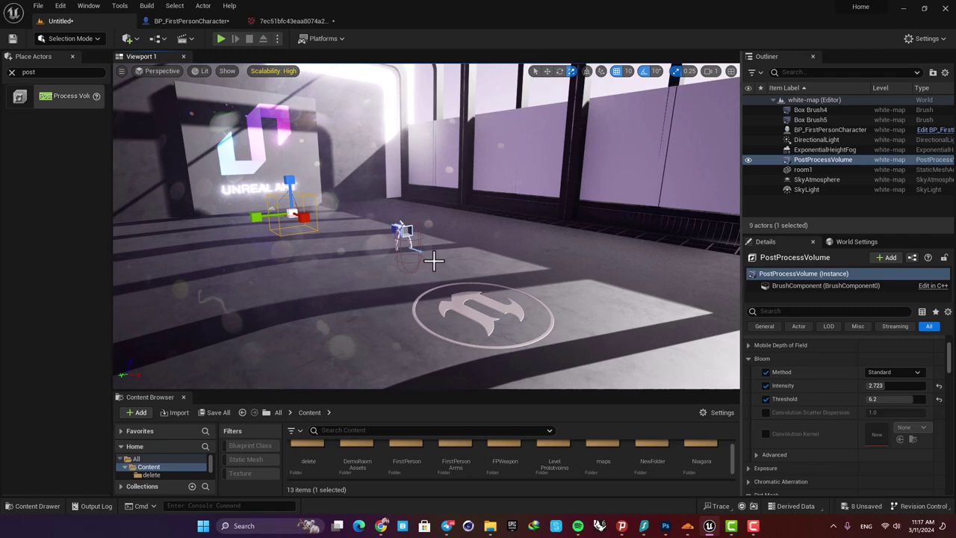
mouse_move(431, 263)
right_down()
mouse_move(424, 254)
mouse_move(445, 264)
right_up()
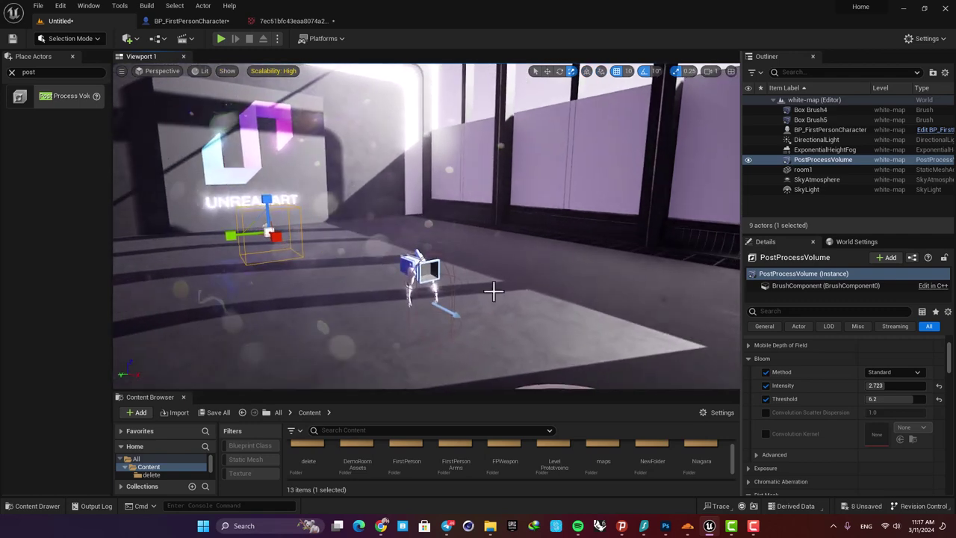
scroll(777, 409, down, 2)
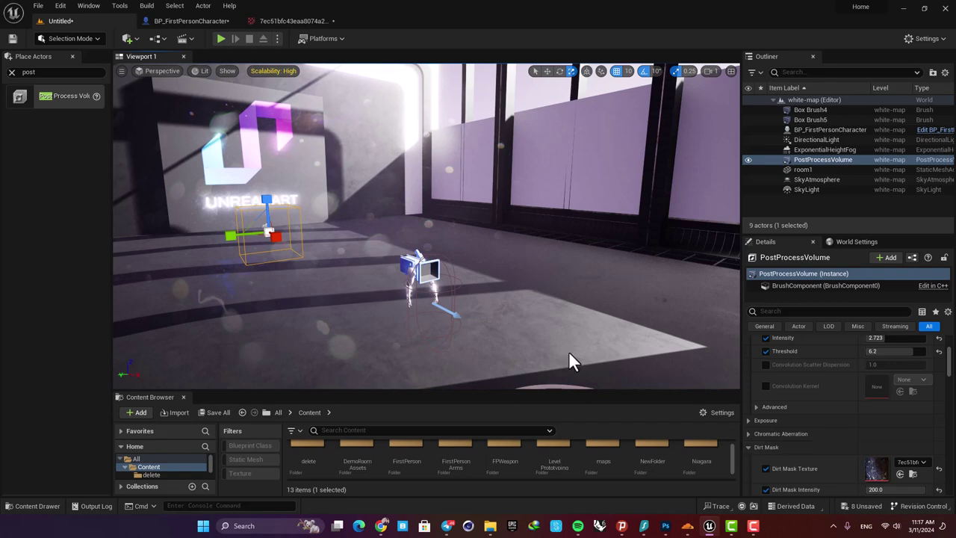
right_drag(457, 270, 444, 290)
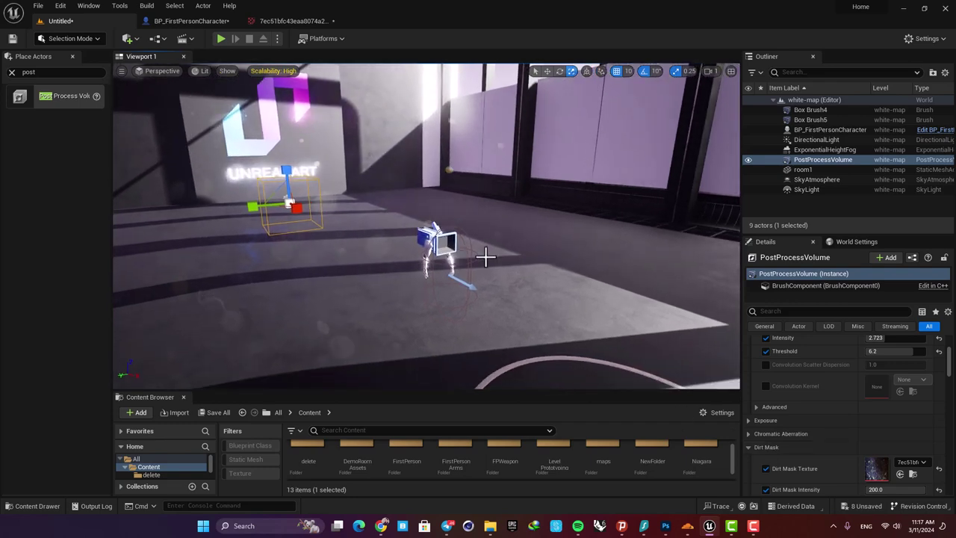
Select the first-person character in the level and review the Dirt Mask settings of FirstPersonCamera in its blueprint.
click(437, 246)
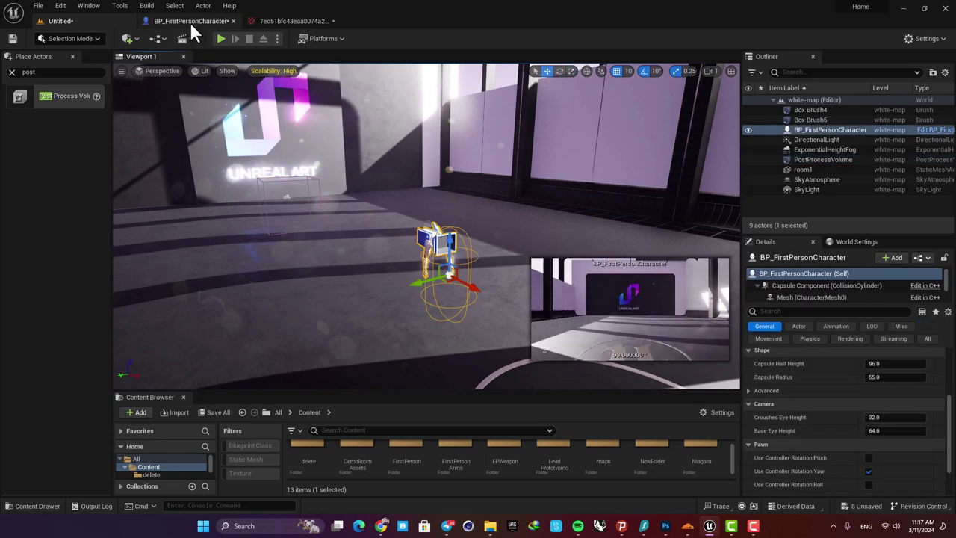
click(190, 22)
click(66, 136)
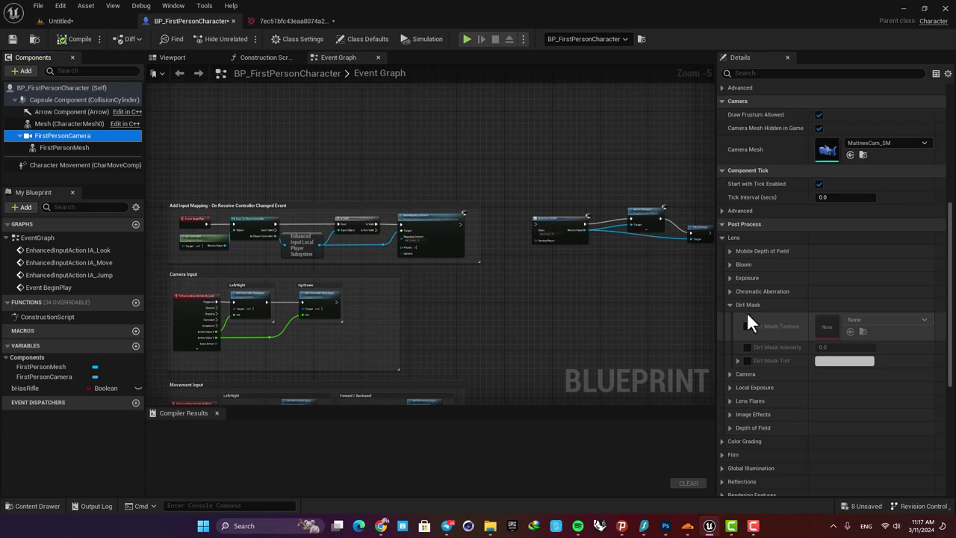
Return to the level and examine the lens dirt effect from several angles and distances around the character.
click(98, 22)
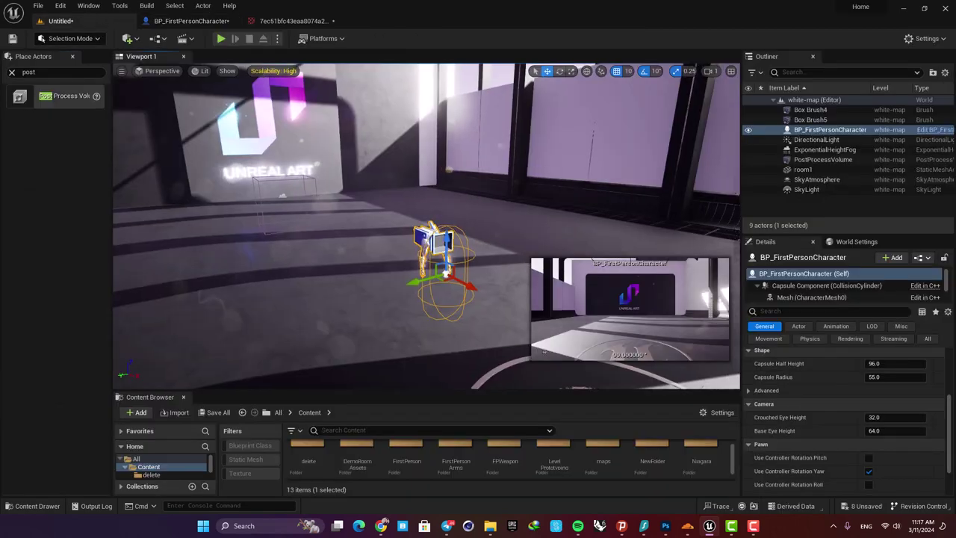
right_drag(374, 162, 453, 162)
right_drag(379, 192, 277, 186)
key(s)
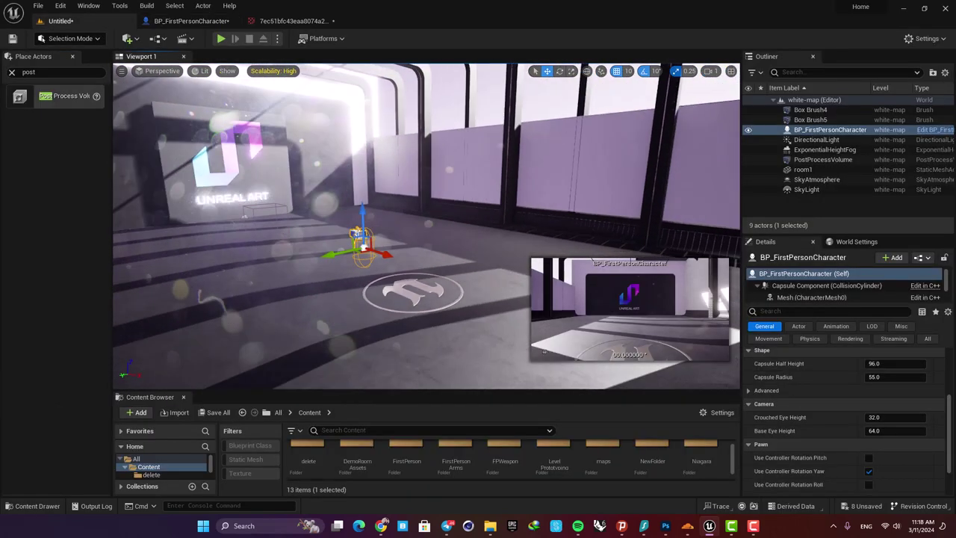
right_drag(358, 207, 310, 203)
key(w)
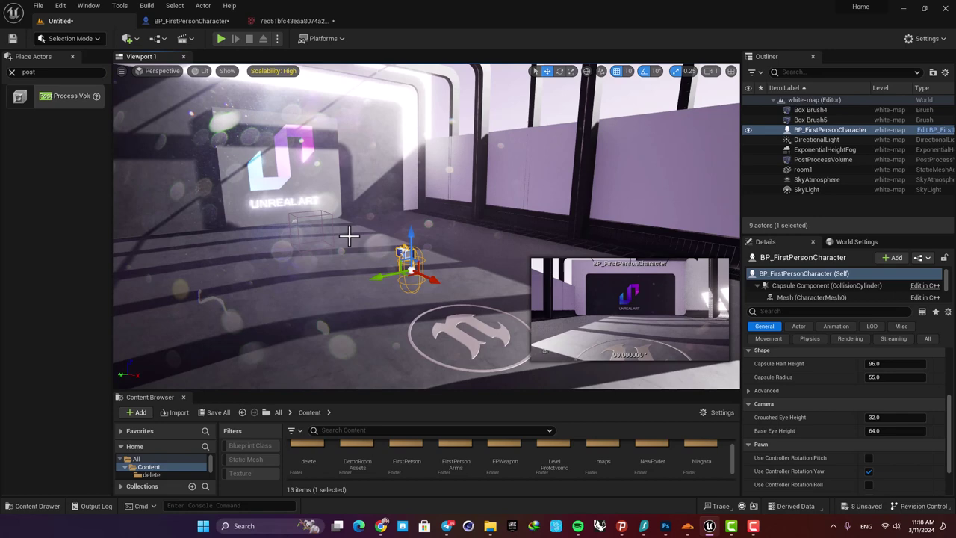
right_drag(349, 235, 351, 231)
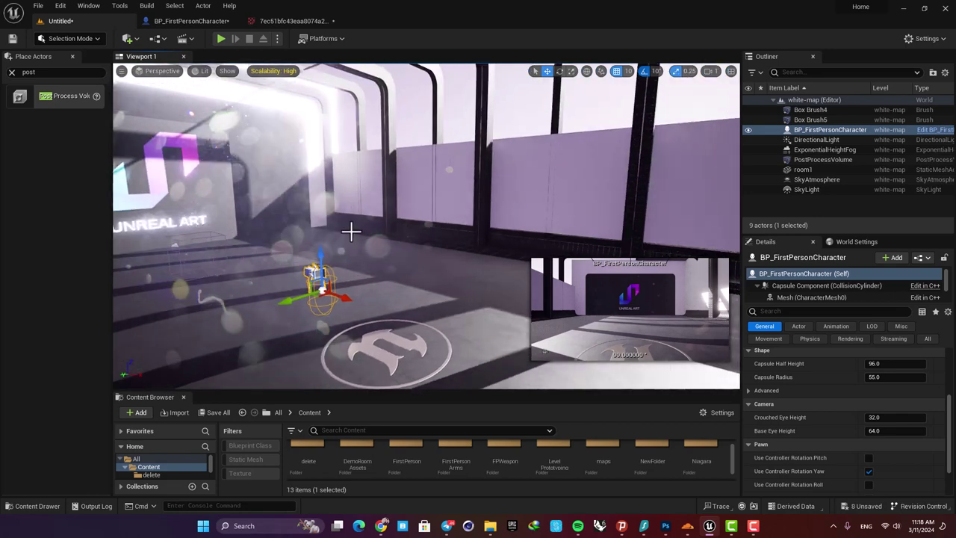